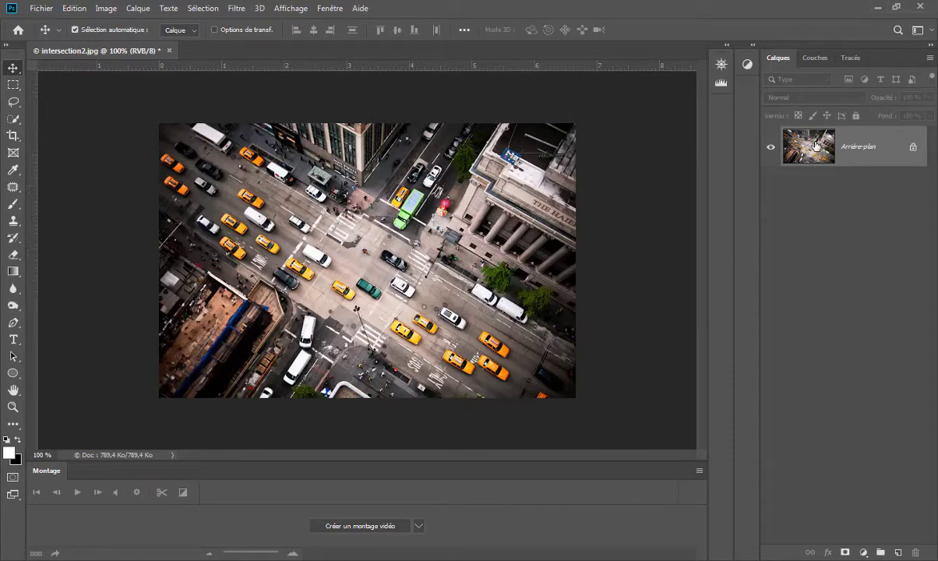
Step: Duplicate the Arrière-plan layer as 'Arrière-plan copie' in the Layers panel
mouse_move(816, 142)
left_mouse_down()
mouse_move(886, 421)
mouse_move(899, 553)
left_mouse_up()
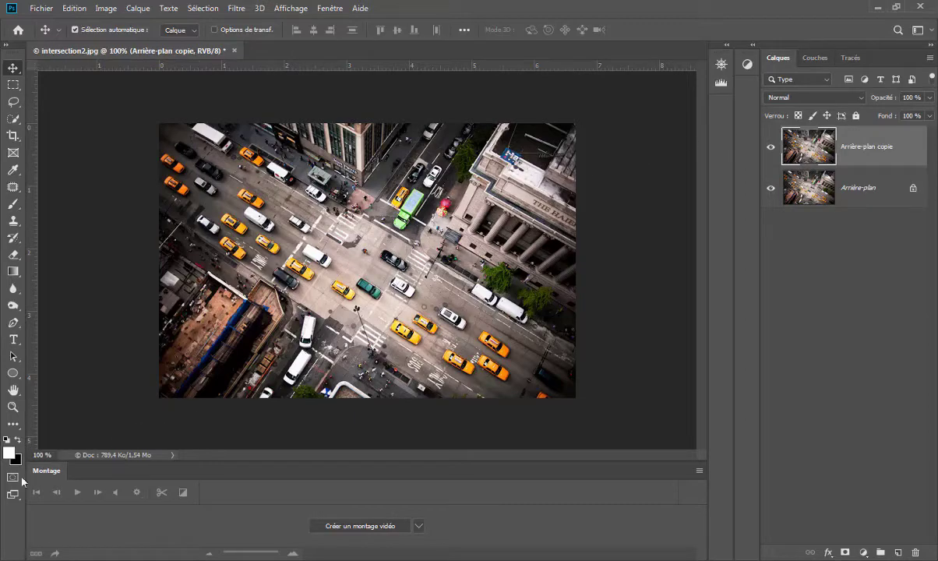
Step: Enter Quick Mask mode and select the Gradient tool with the Reflected type
left_click(13, 477)
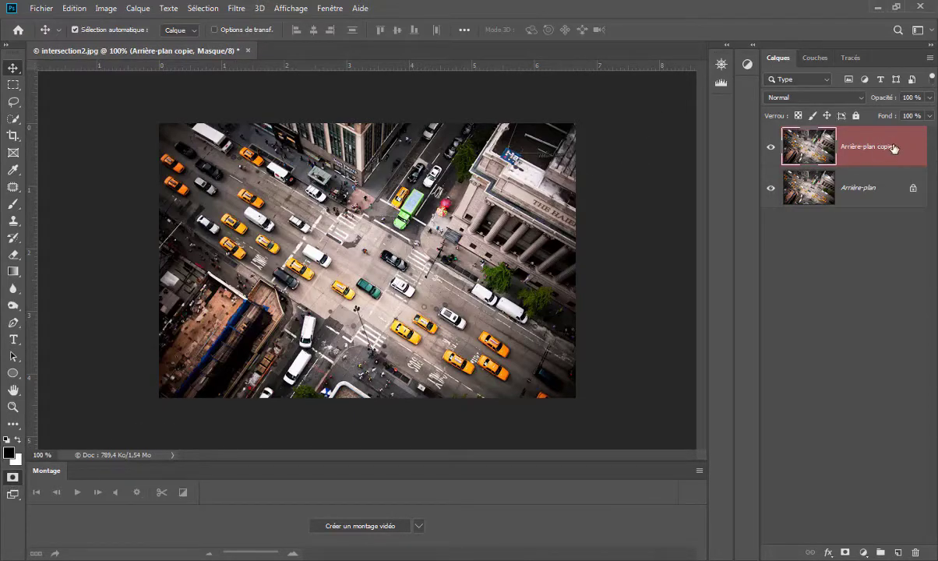
left_click(14, 271)
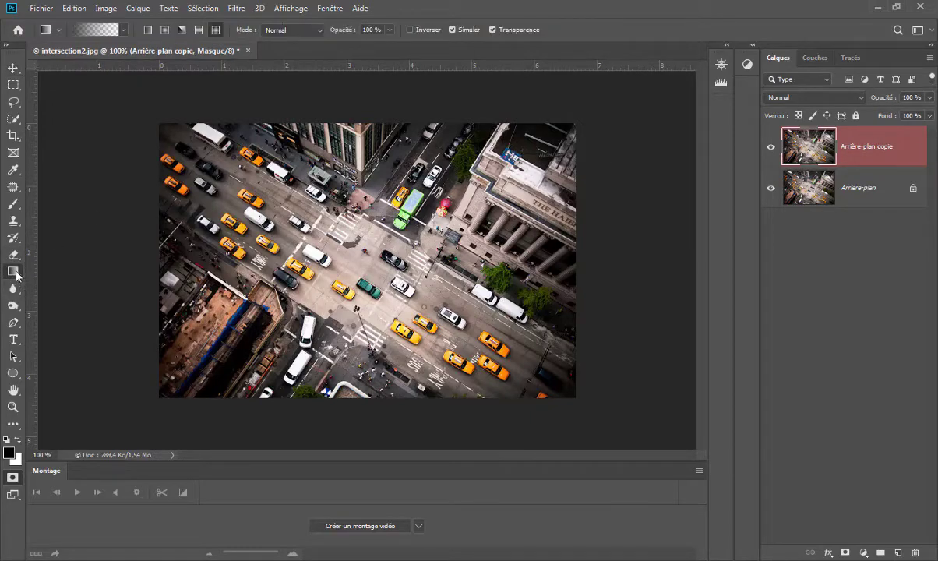
left_click(198, 30)
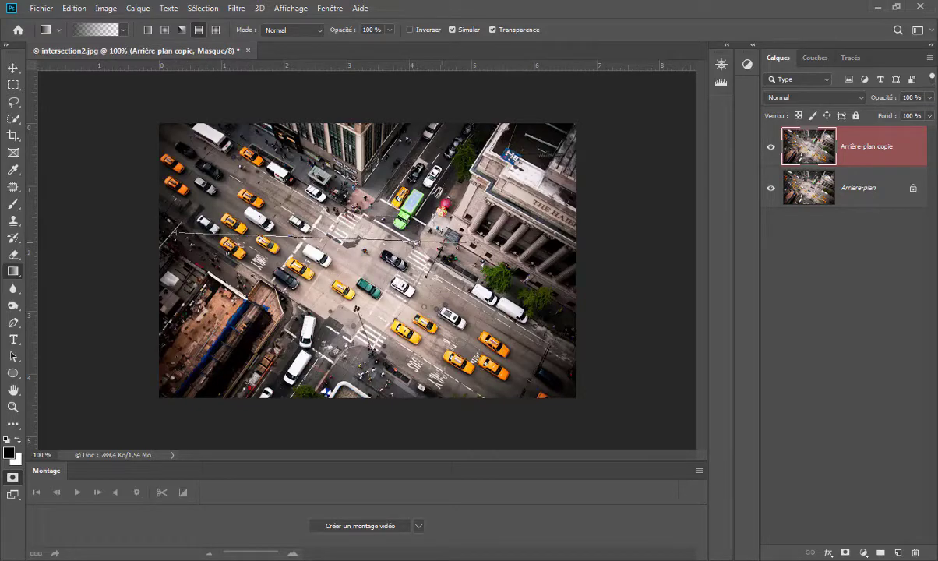
Step: Try a horizontal and a vertical gradient on the mask, undoing each one
left_click_drag(206, 232, 580, 249)
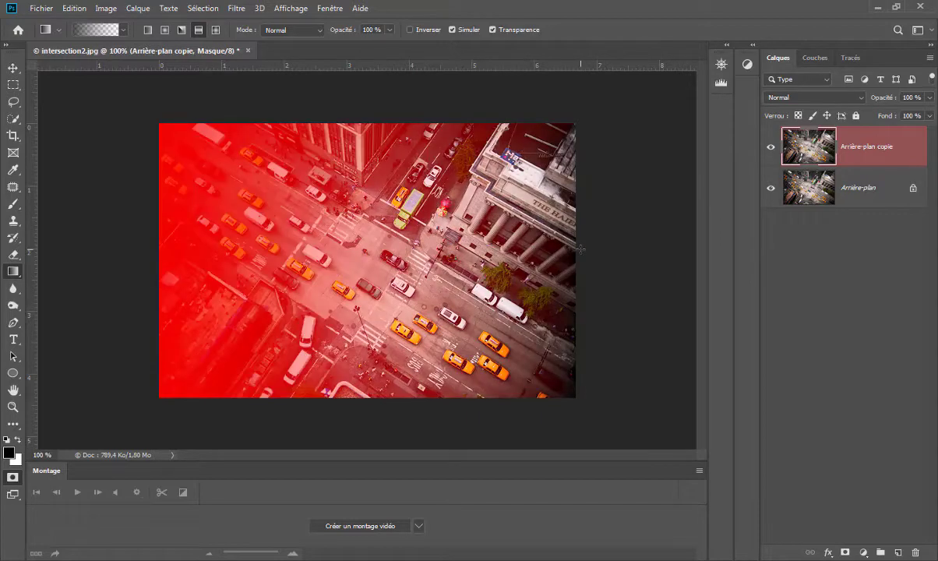
key("backslash")
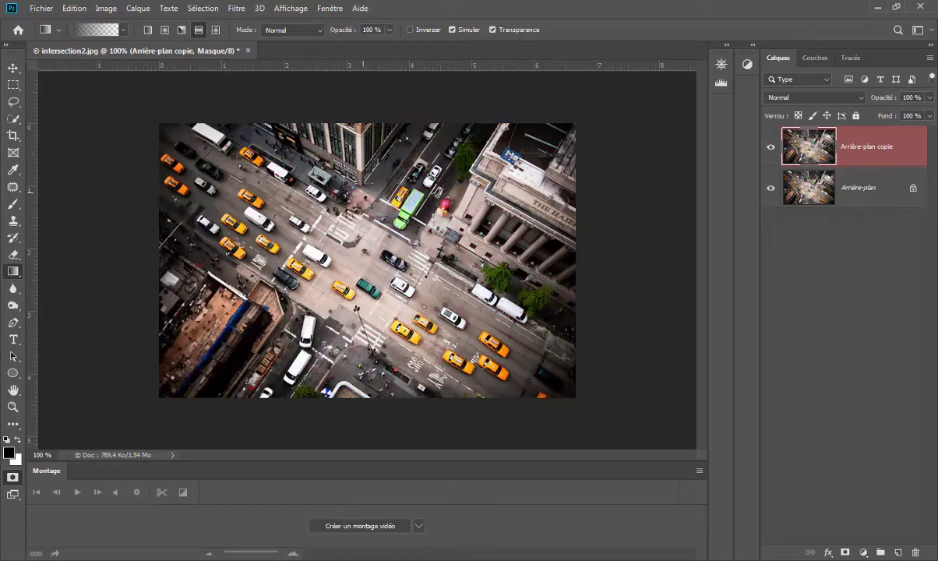
left_click_drag(349, 145, 360, 414)
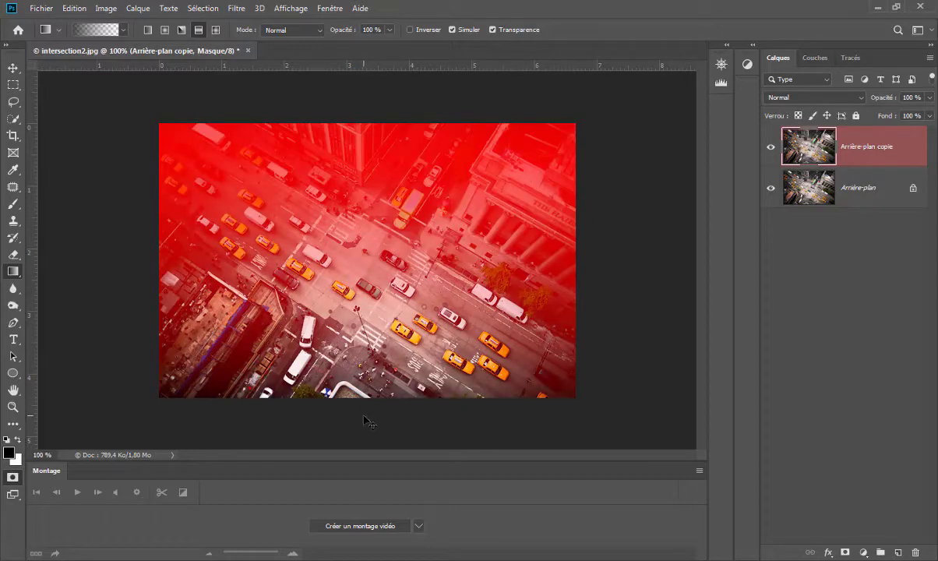
key("backslash")
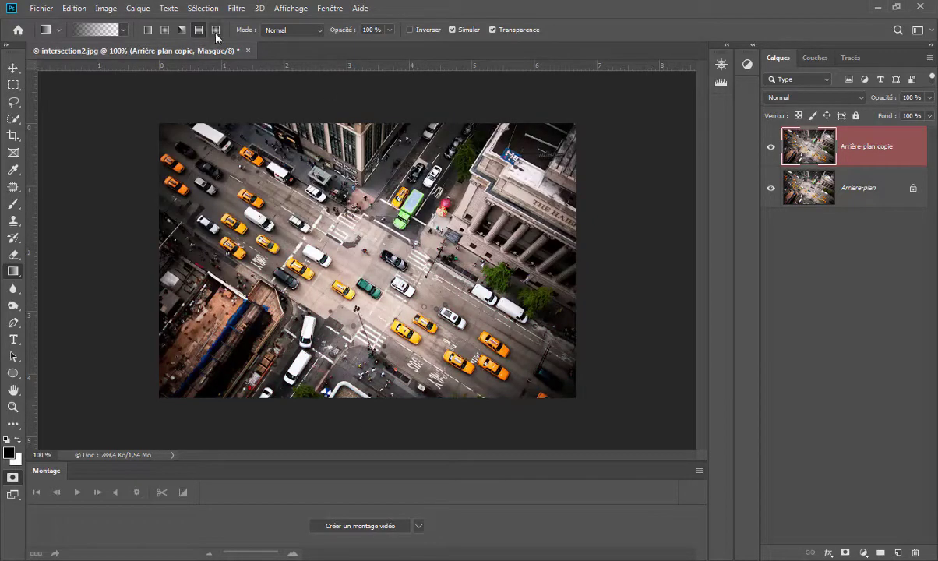
Step: Switch to the Diamond gradient and redraw mask gradients around the intersection until one is kept
left_click(216, 31)
left_click_drag(392, 284, 459, 325)
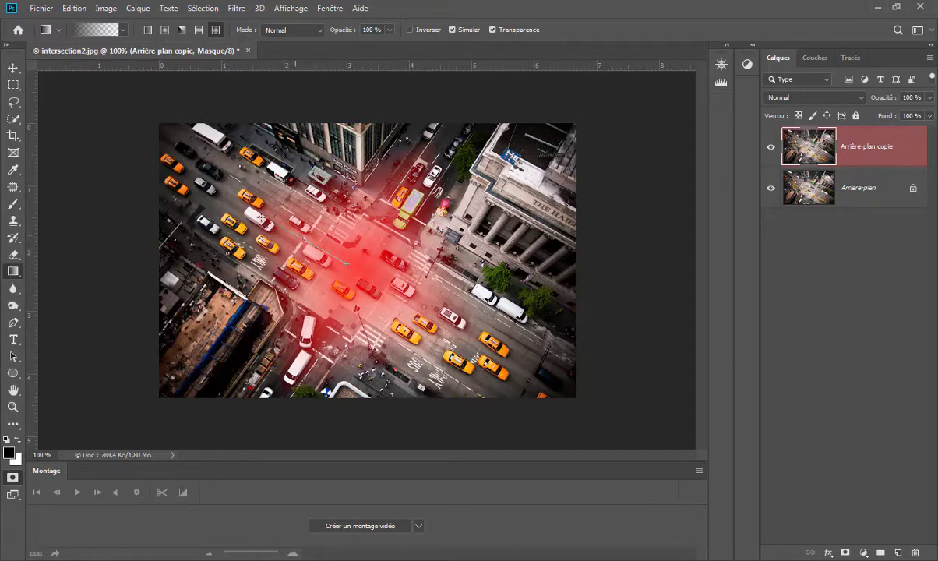
left_click_drag(234, 192, 208, 175)
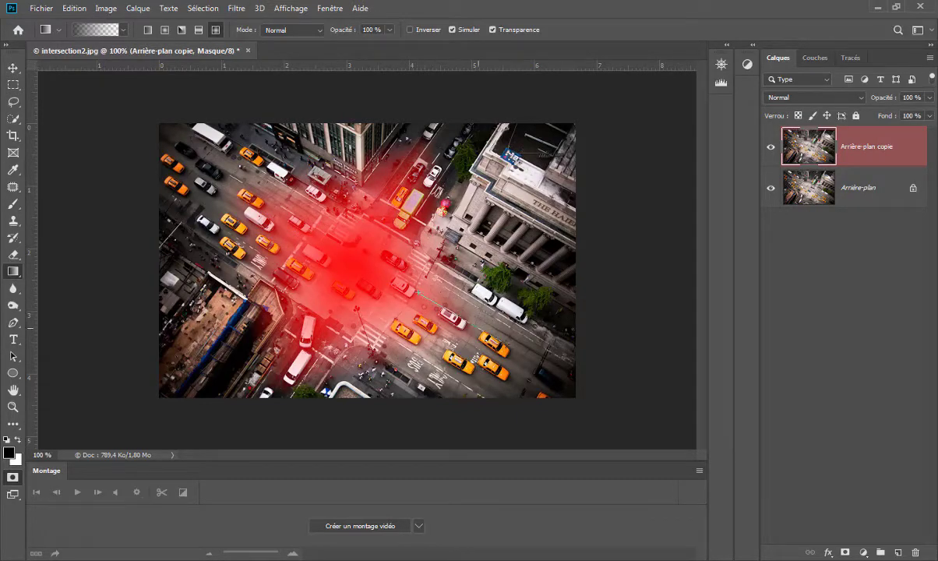
left_click_drag(518, 354, 520, 355)
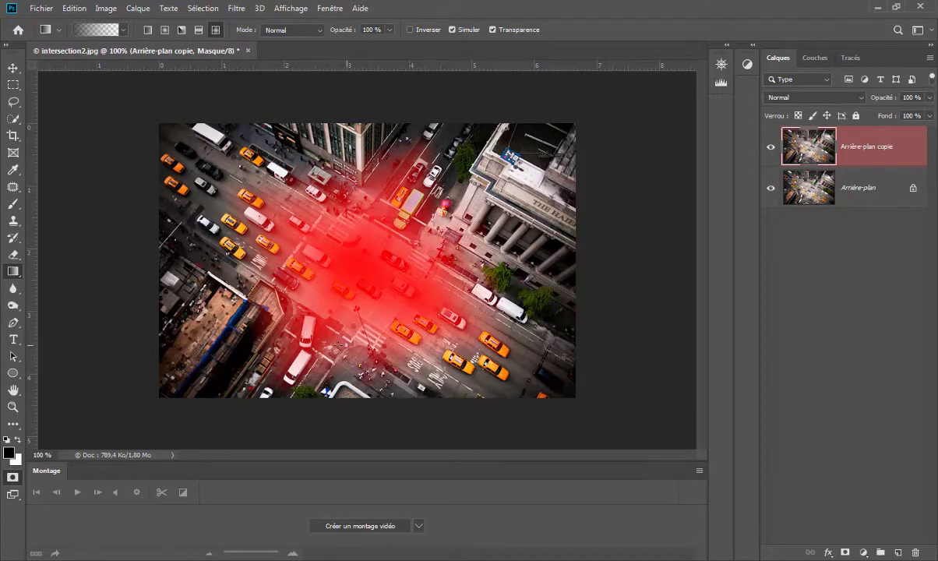
left_click_drag(282, 341, 273, 357)
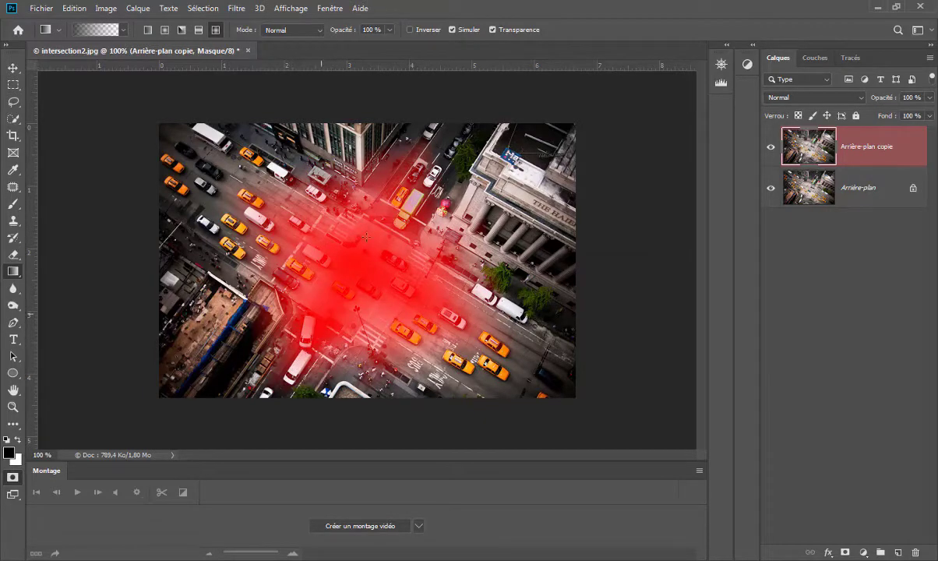
left_click_drag(407, 163, 409, 164)
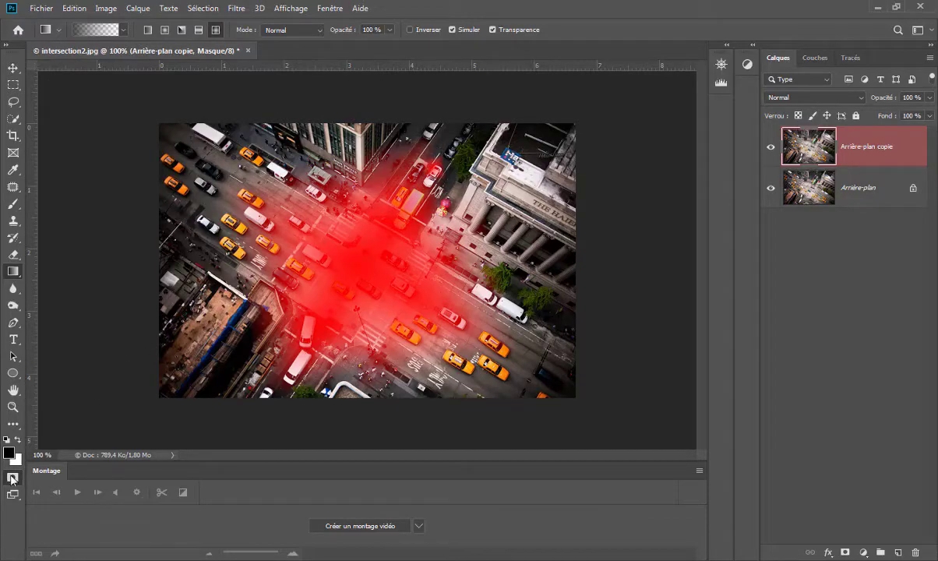
Step: Exit Quick Mask and apply a Flou gaussien with Rayon 4,0 through the selection
left_click(12, 477)
key("x")
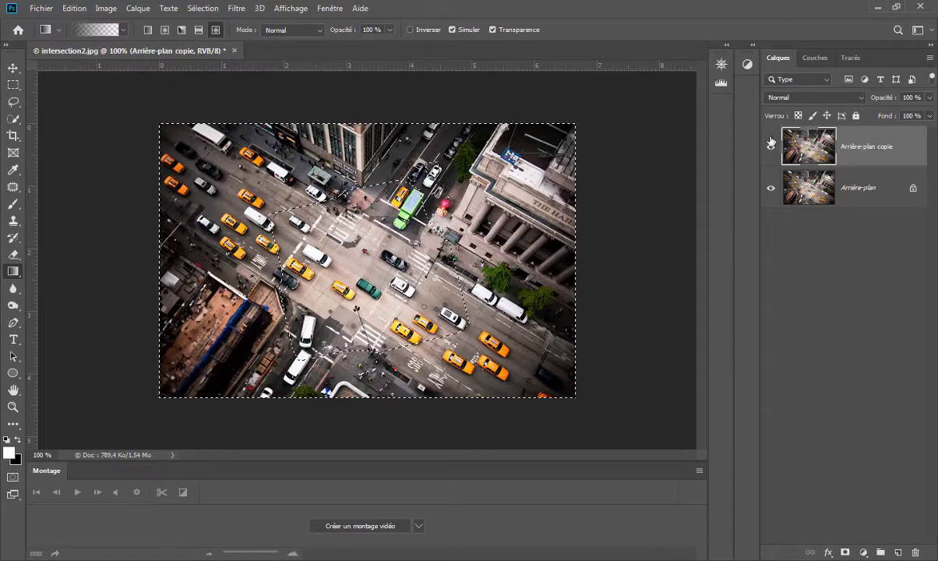
left_click(236, 9)
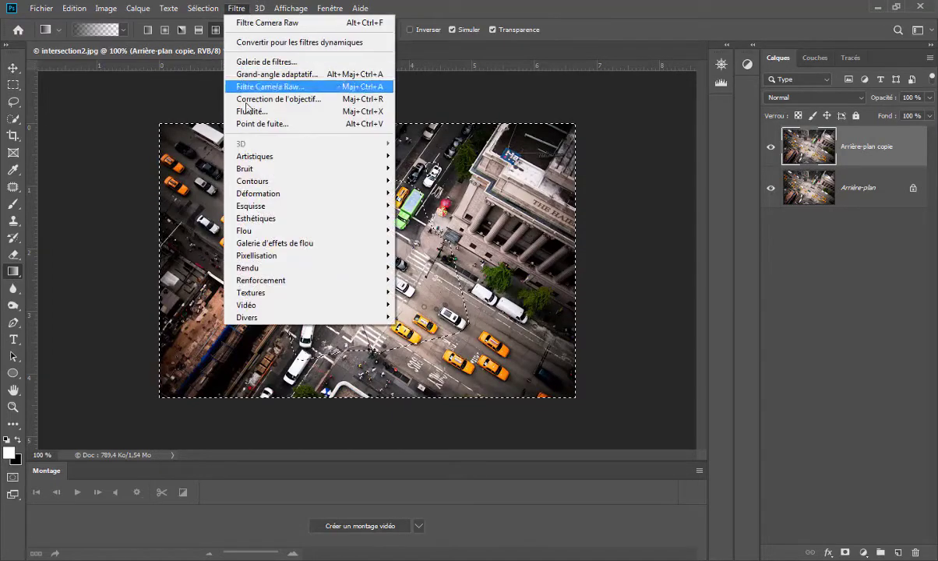
mouse_move(308, 231)
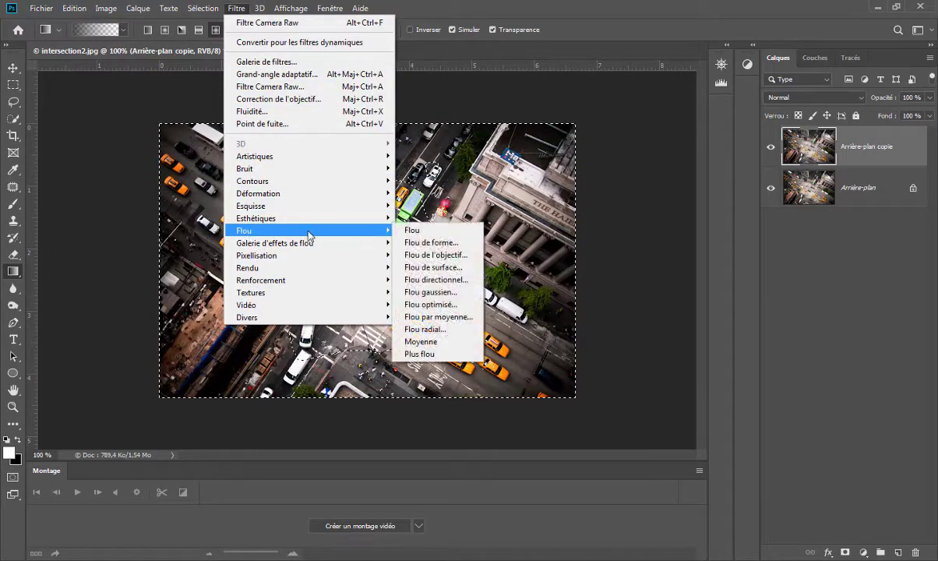
left_click(447, 294)
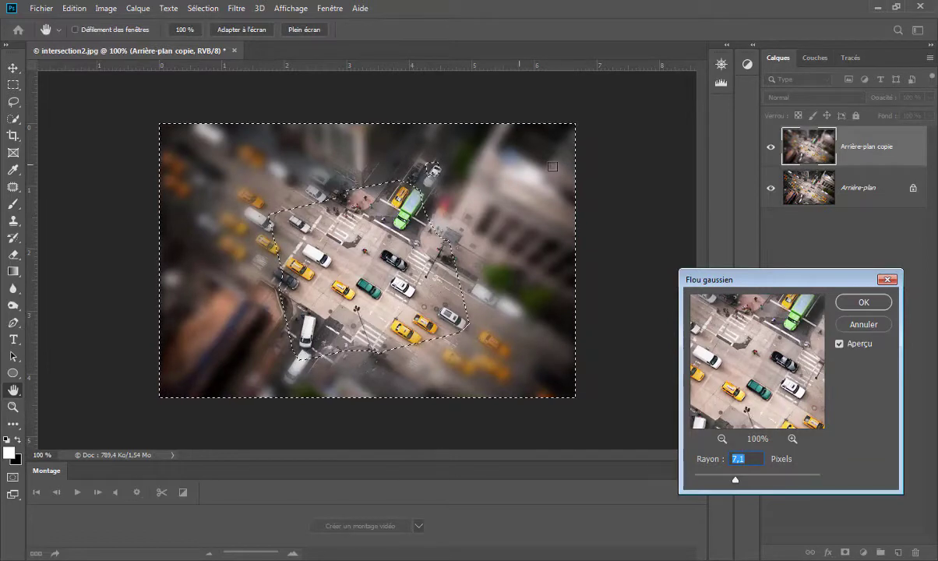
left_click_drag(735, 481, 720, 479)
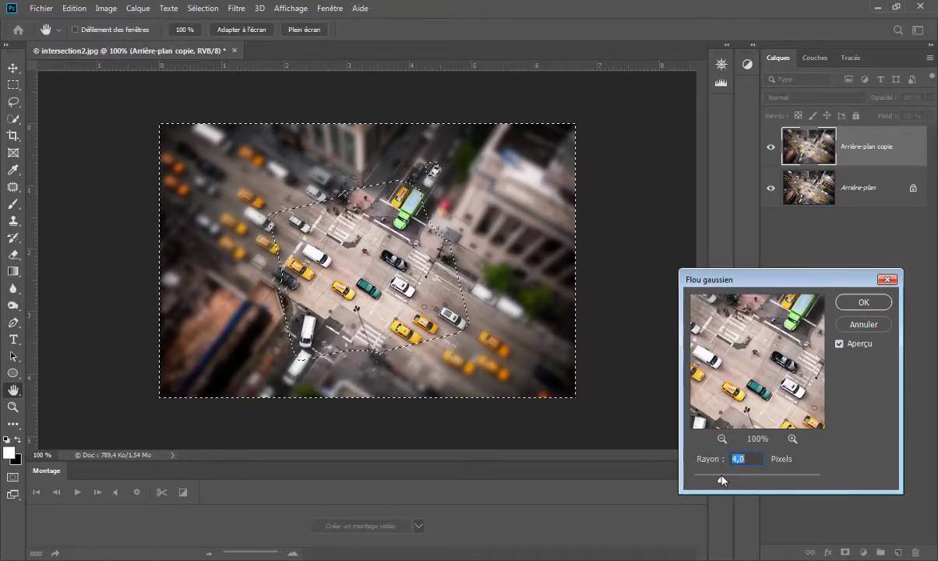
left_click(864, 303)
key("g")
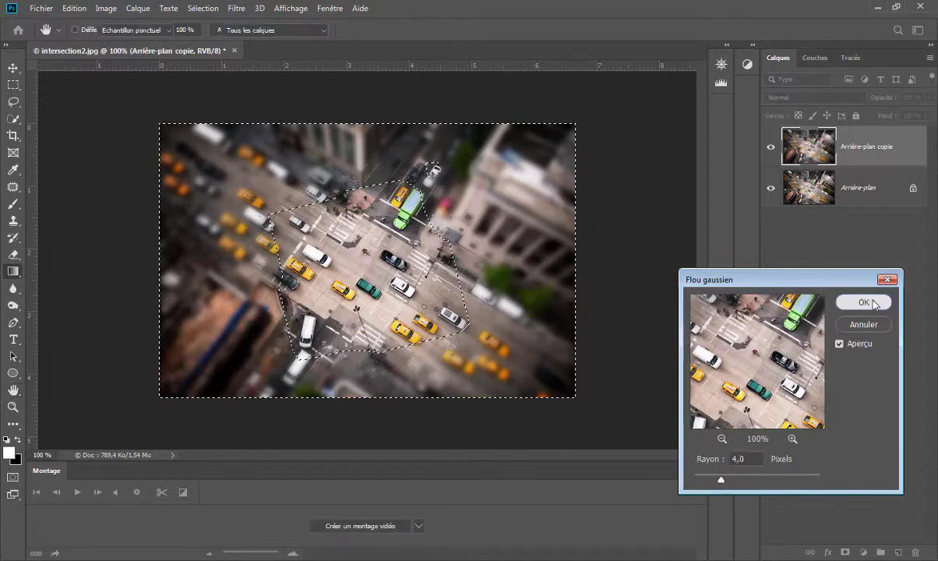
Step: Deselect everything, then raise Saturation to +21 in Teinte/Saturation
left_click(208, 9)
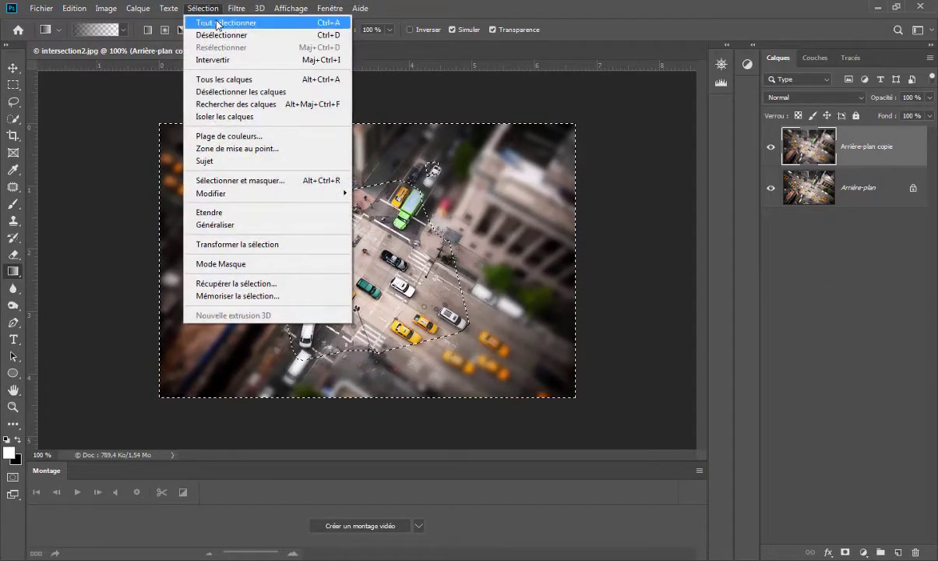
left_click(222, 35)
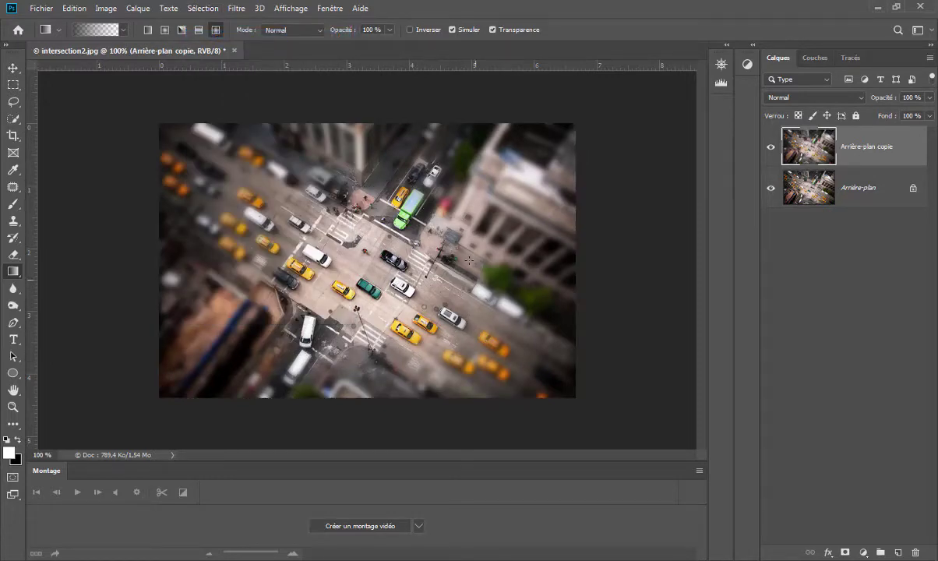
left_click(107, 10)
mouse_move(173, 43)
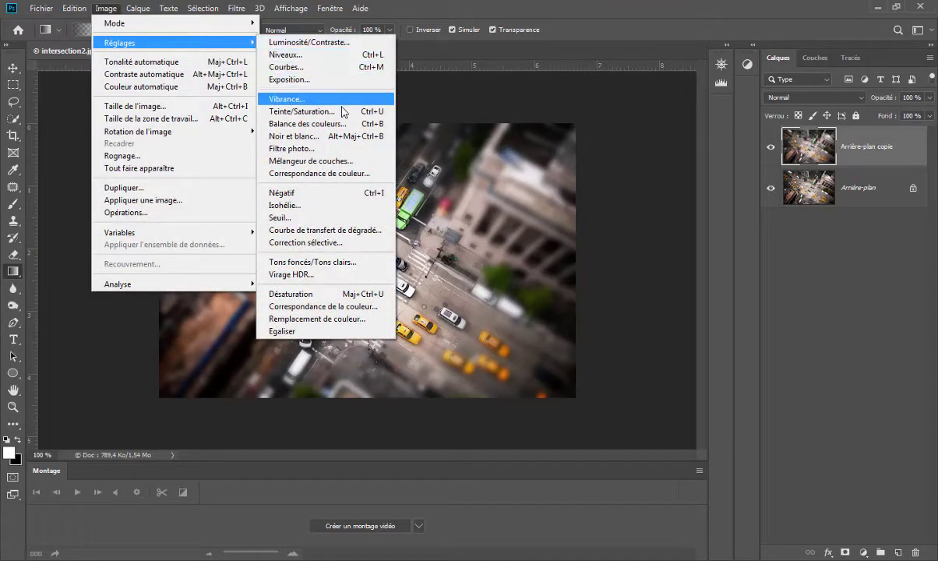
left_click(311, 111)
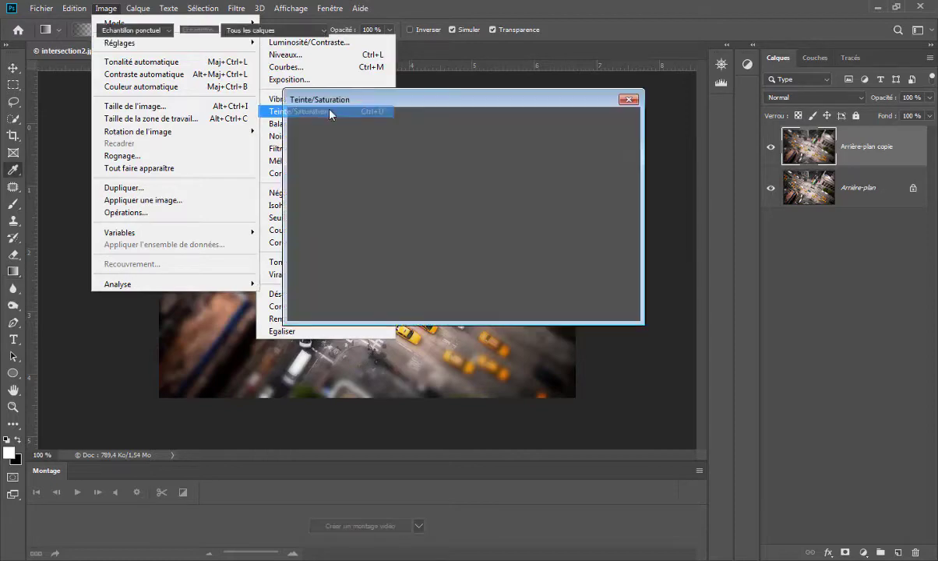
mouse_move(348, 108)
left_mouse_down()
mouse_move(700, 99)
mouse_move(682, 100)
left_mouse_up()
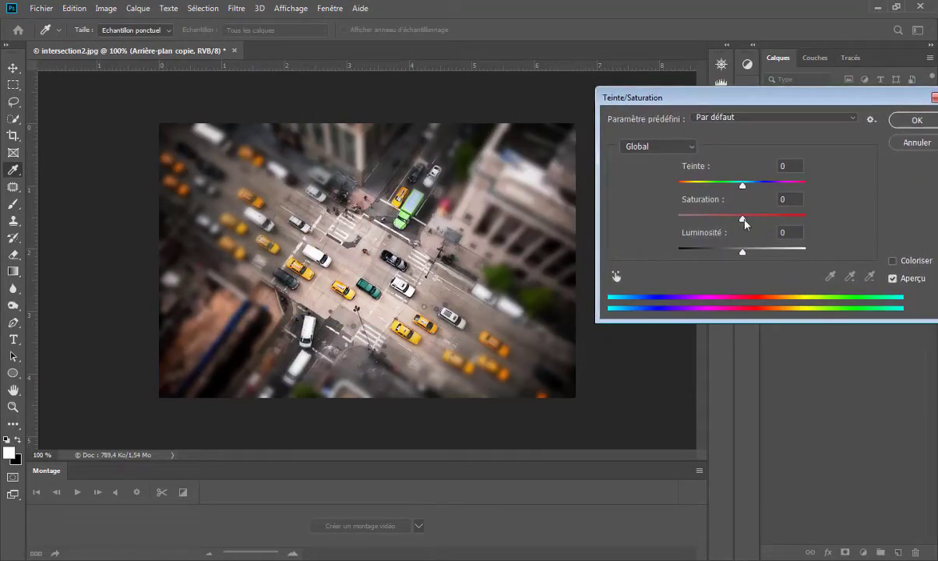
mouse_move(742, 218)
left_mouse_down()
mouse_move(764, 218)
mouse_move(758, 224)
left_mouse_up()
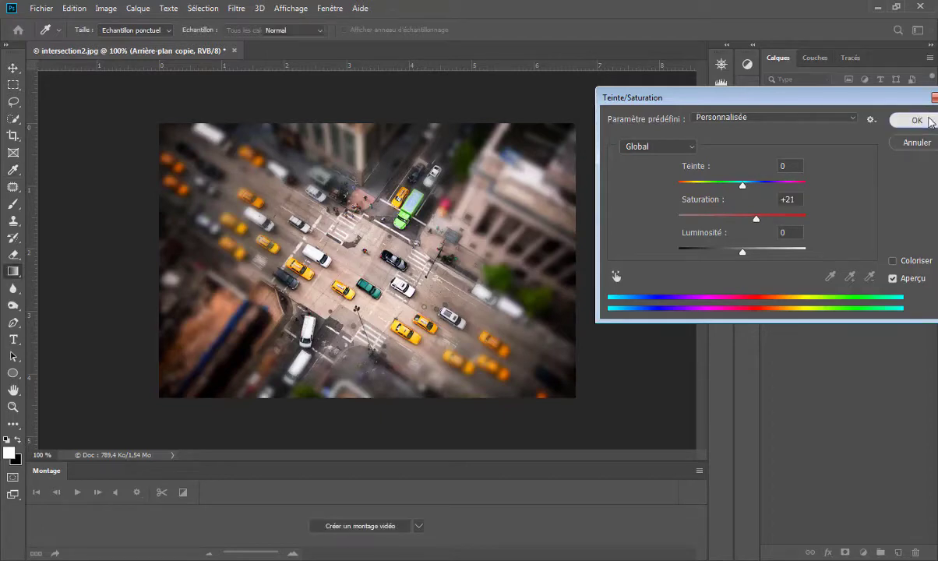
left_click(928, 121)
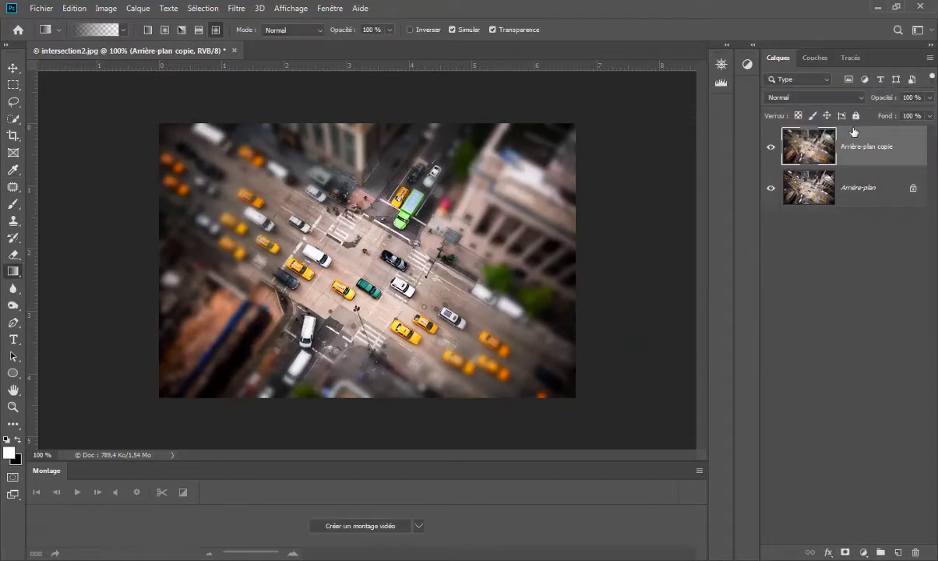
Step: Attach a blank white layer mask to Arrière-plan copie from the Layers panel
left_click(845, 553)
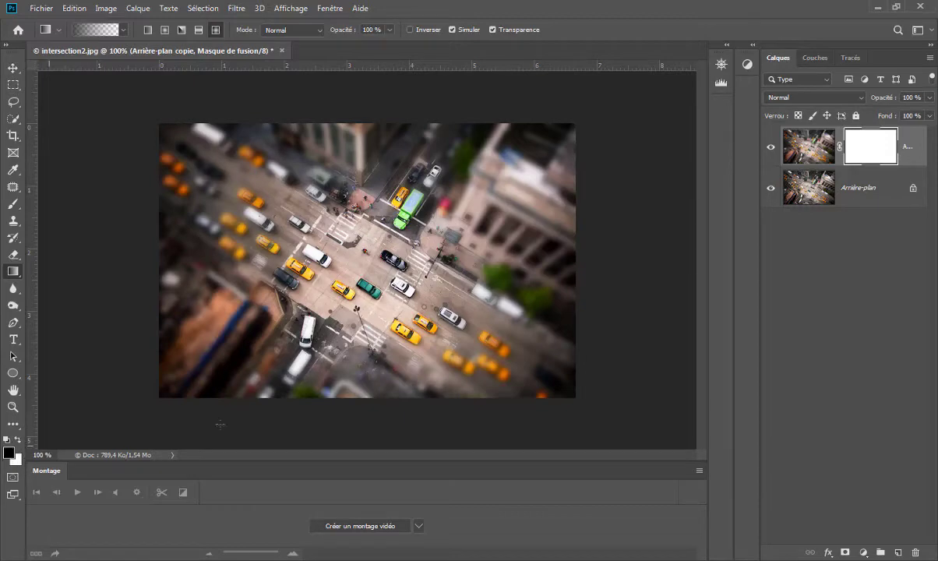
Step: Select the Brush tool and set its Dureté to 0% for a fully soft brush
left_click(13, 205)
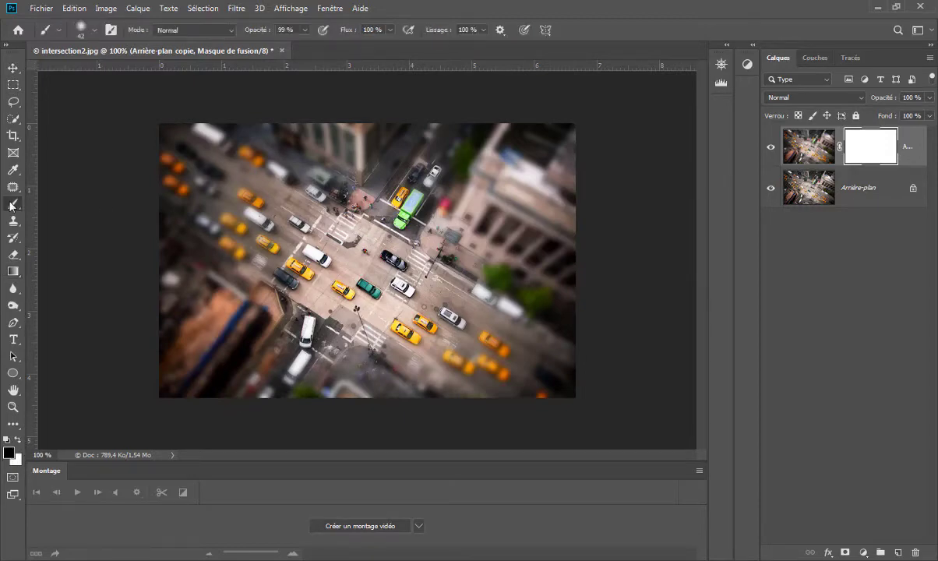
left_click(94, 30)
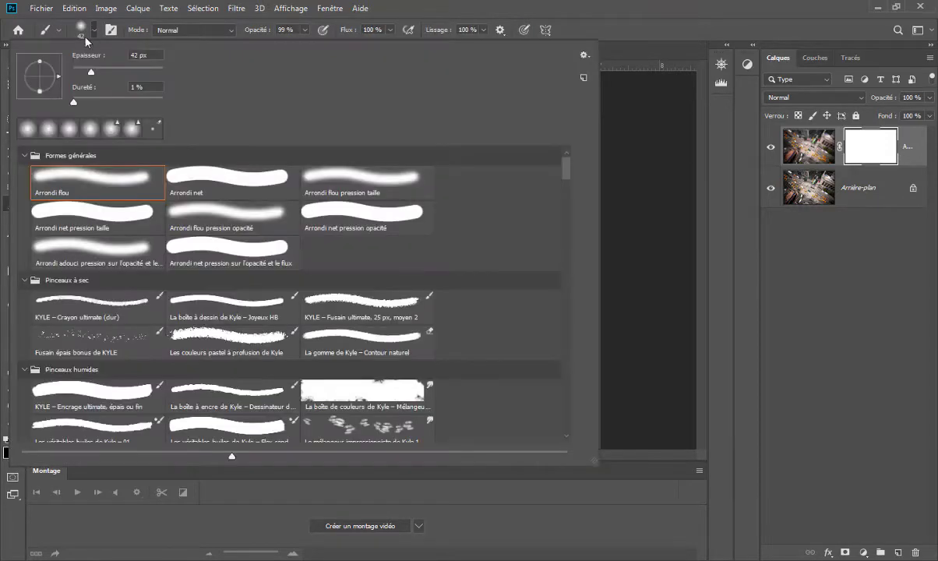
left_click_drag(74, 102, 61, 97)
left_click(618, 28)
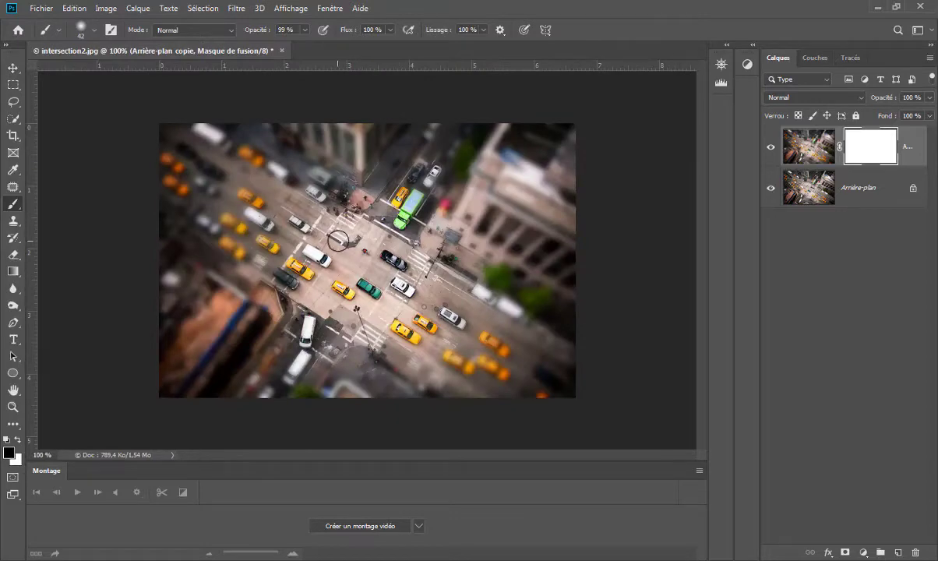
Step: Paint black over the crosswalk, white car and right-side trees, correcting one spot in white
mouse_move(367, 220)
left_mouse_down()
mouse_move(284, 226)
mouse_move(291, 251)
mouse_move(276, 233)
mouse_move(393, 203)
mouse_move(337, 310)
mouse_move(299, 353)
mouse_move(300, 331)
left_mouse_up()
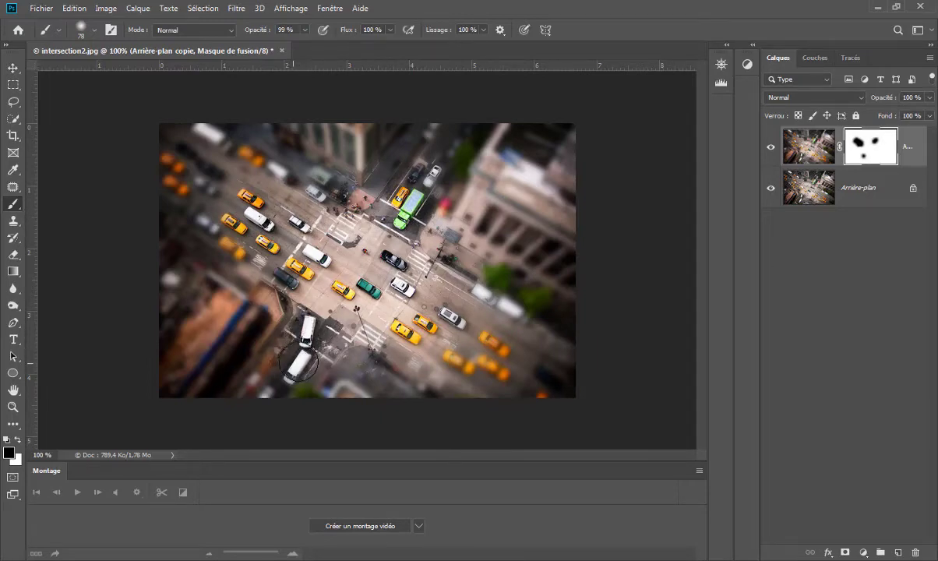
mouse_move(447, 298)
left_mouse_down()
mouse_move(497, 318)
mouse_move(490, 333)
mouse_move(427, 335)
mouse_move(380, 299)
left_mouse_up()
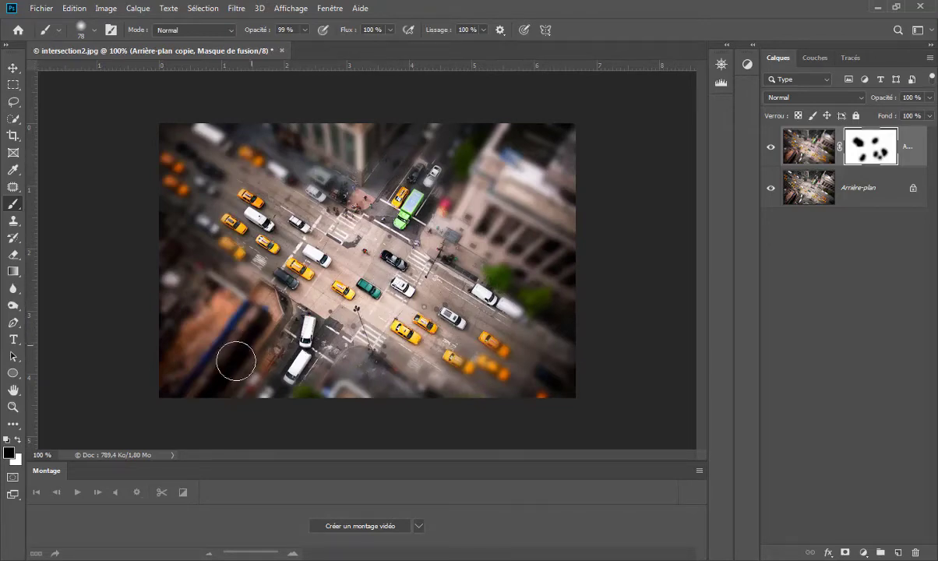
left_click(18, 442)
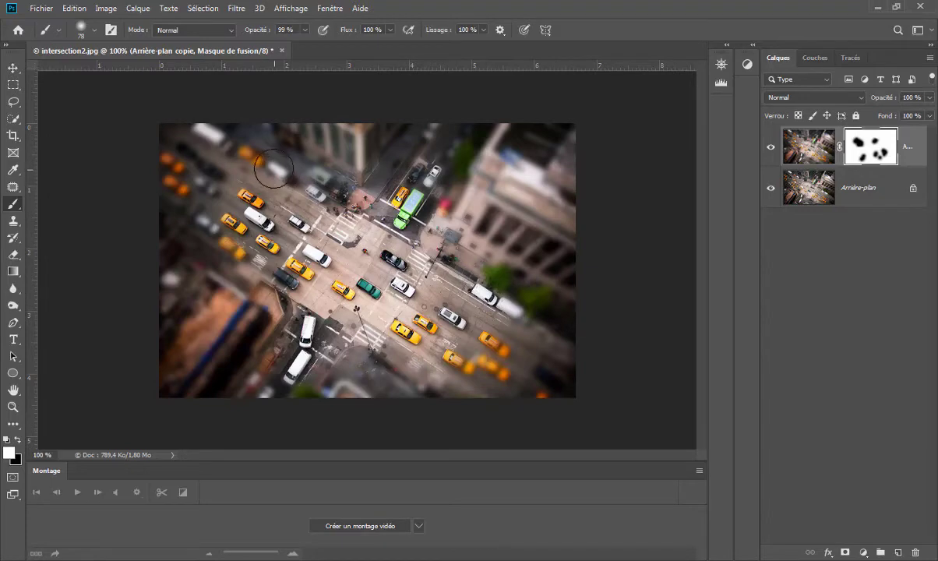
left_click_drag(348, 206, 396, 234)
left_click(16, 441)
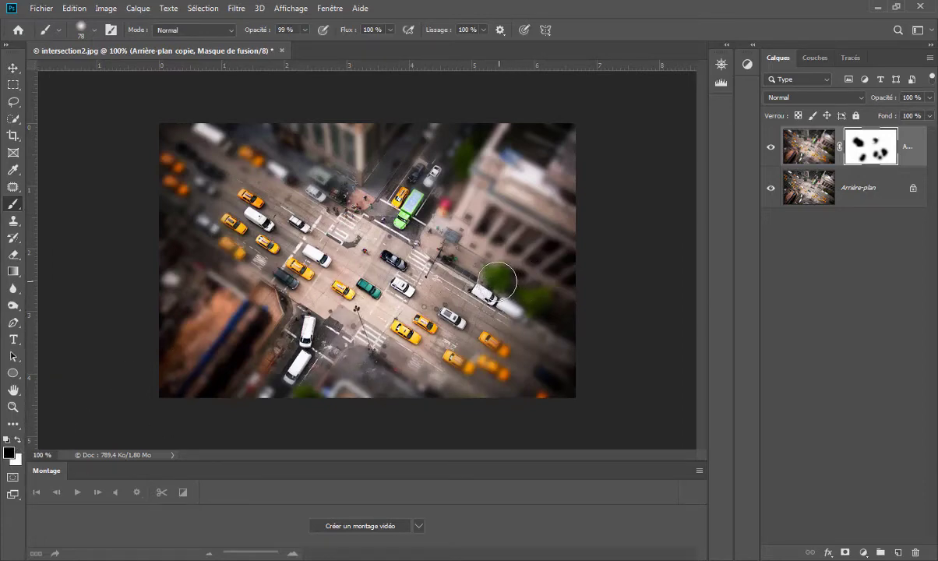
left_click_drag(497, 279, 552, 318)
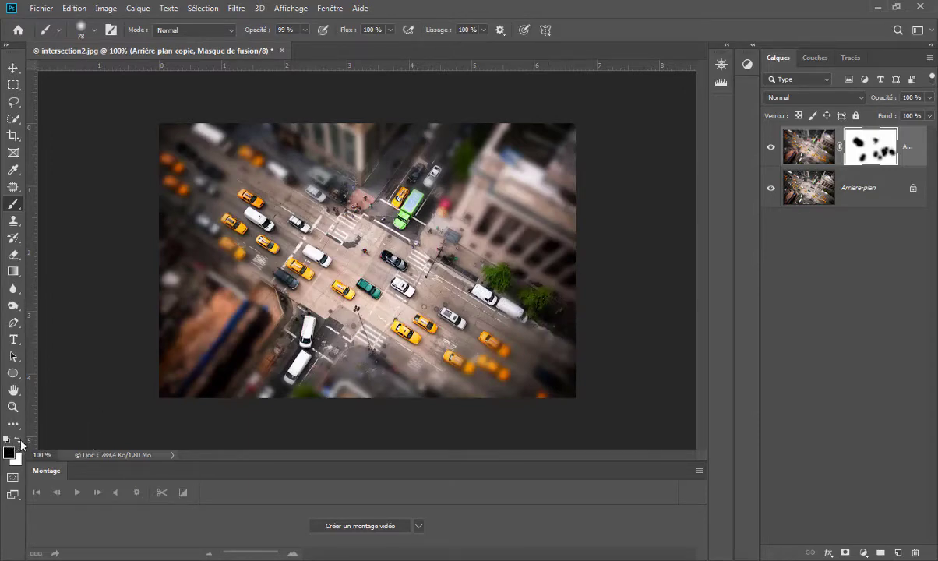
Step: Paint black over the grey car, central taxis, green truck area and top-left taxis and van
left_click(17, 441)
left_click(18, 440)
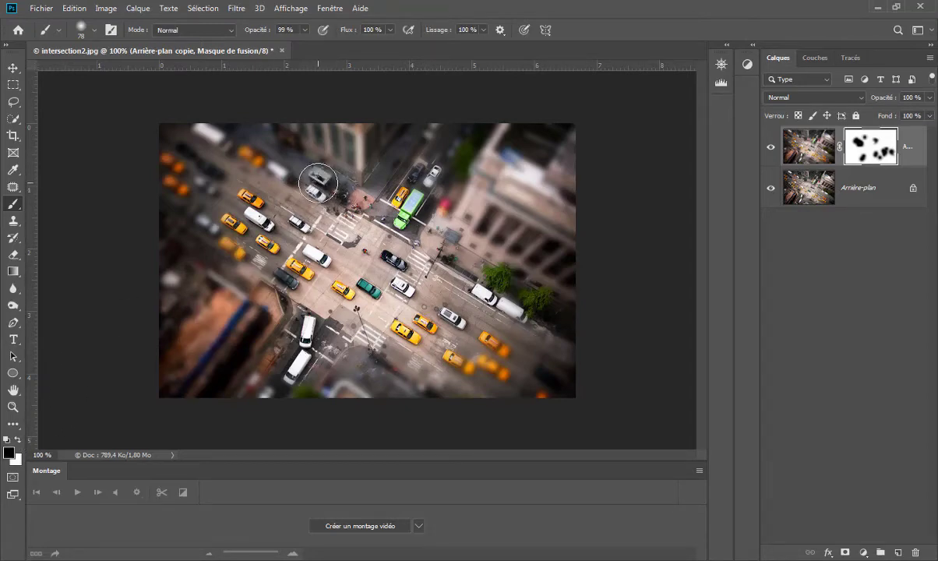
mouse_move(318, 183)
left_mouse_down()
mouse_move(357, 205)
mouse_move(326, 354)
mouse_move(347, 304)
mouse_move(382, 354)
mouse_move(366, 346)
mouse_move(367, 363)
mouse_move(390, 380)
mouse_move(323, 329)
mouse_move(379, 377)
mouse_move(429, 366)
mouse_move(434, 276)
left_mouse_up()
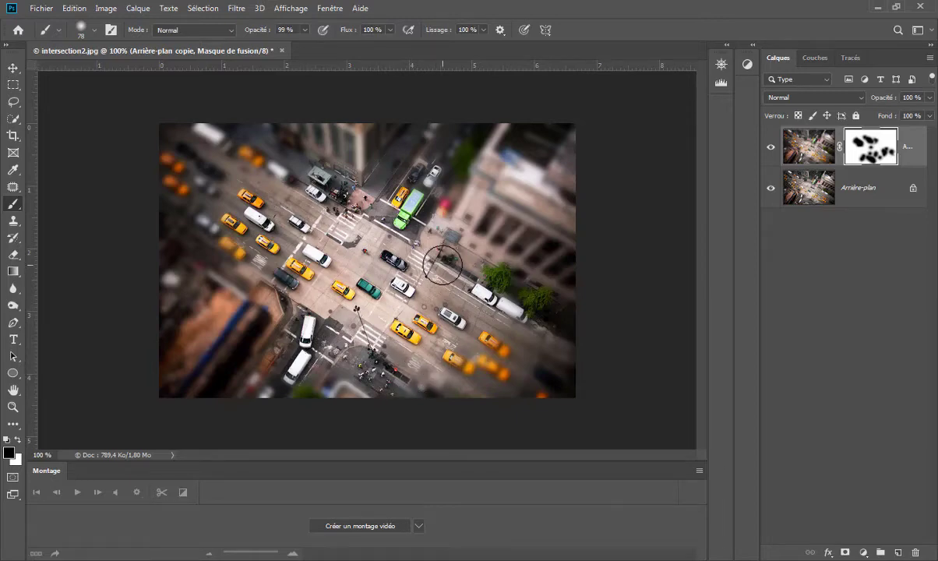
mouse_move(241, 237)
left_mouse_down()
mouse_move(204, 216)
mouse_move(227, 221)
mouse_move(240, 238)
left_mouse_up()
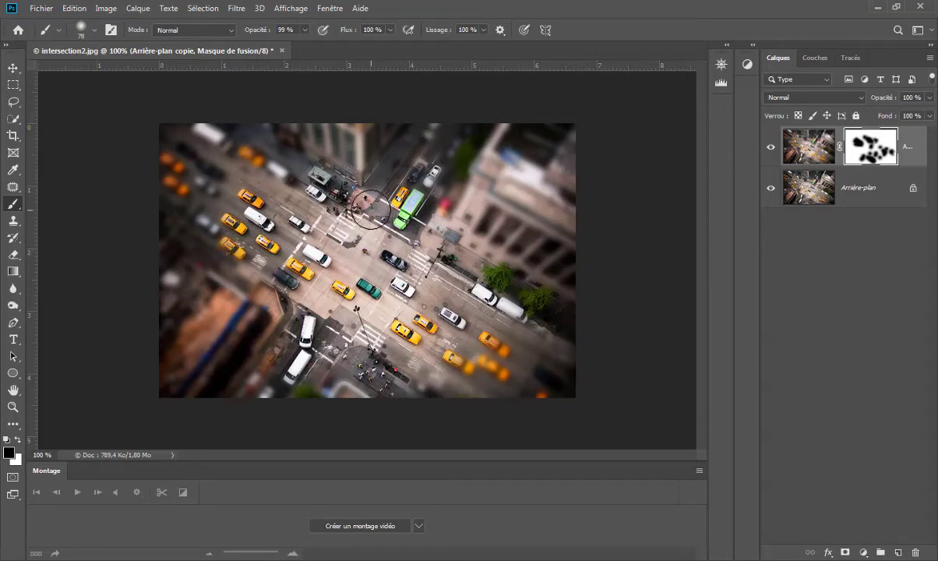
mouse_move(369, 209)
left_mouse_down()
mouse_move(397, 167)
mouse_move(377, 220)
mouse_move(421, 178)
mouse_move(438, 199)
mouse_move(393, 199)
mouse_move(428, 231)
mouse_move(353, 243)
mouse_move(405, 220)
mouse_move(424, 246)
mouse_move(371, 325)
mouse_move(343, 340)
mouse_move(379, 365)
mouse_move(378, 354)
mouse_move(304, 324)
mouse_move(267, 249)
left_mouse_up()
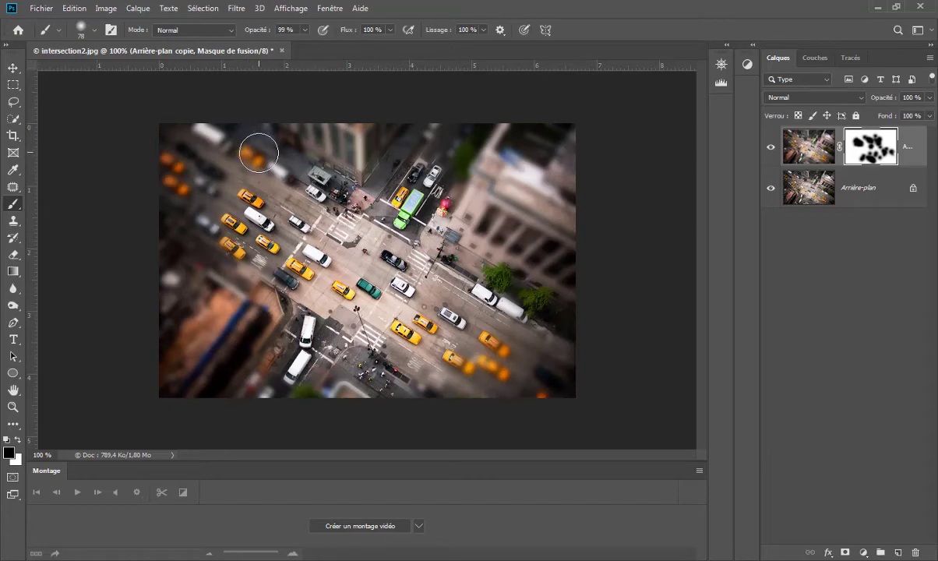
left_click_drag(259, 149, 281, 169)
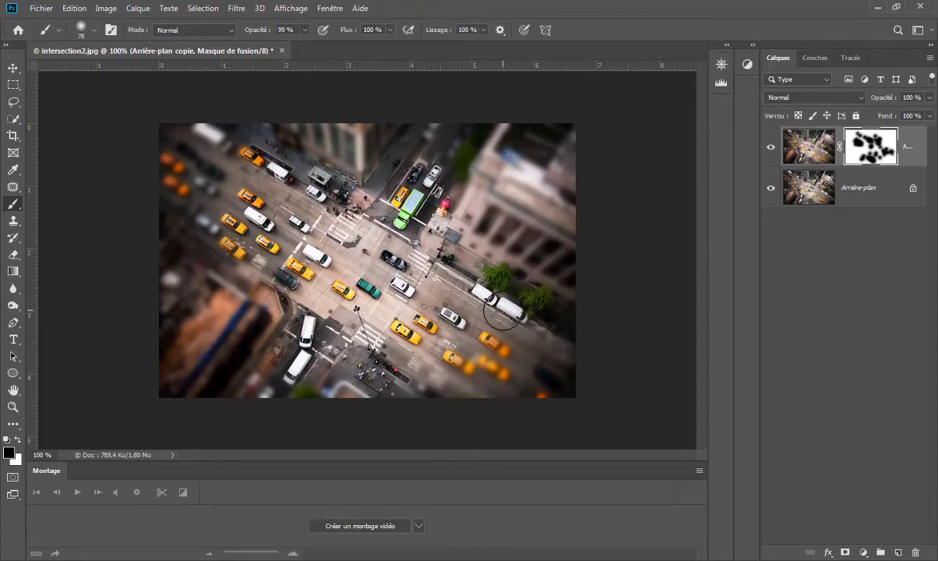
Step: Target the layer's image, open Filtre Camera Raw and lower Clarté to -8
left_click(805, 143)
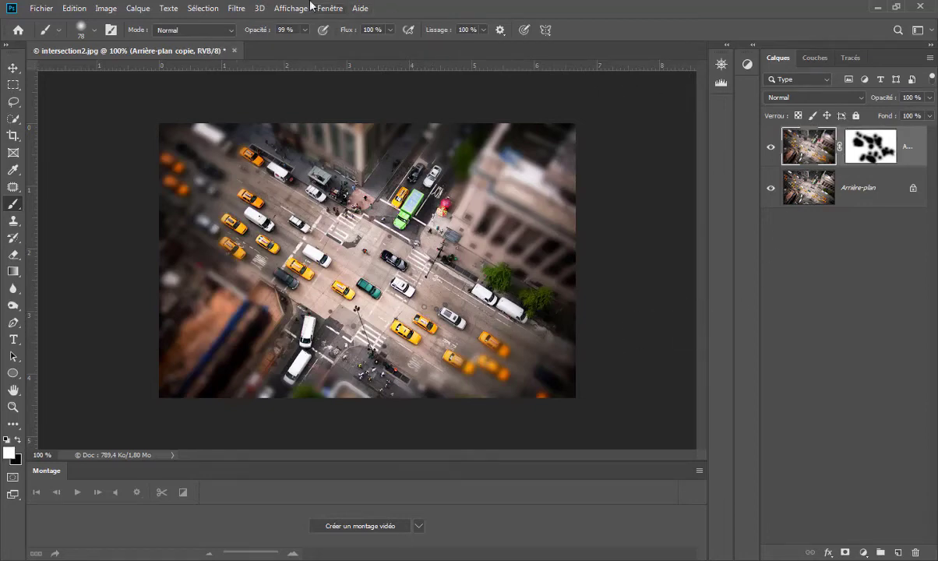
left_click(234, 10)
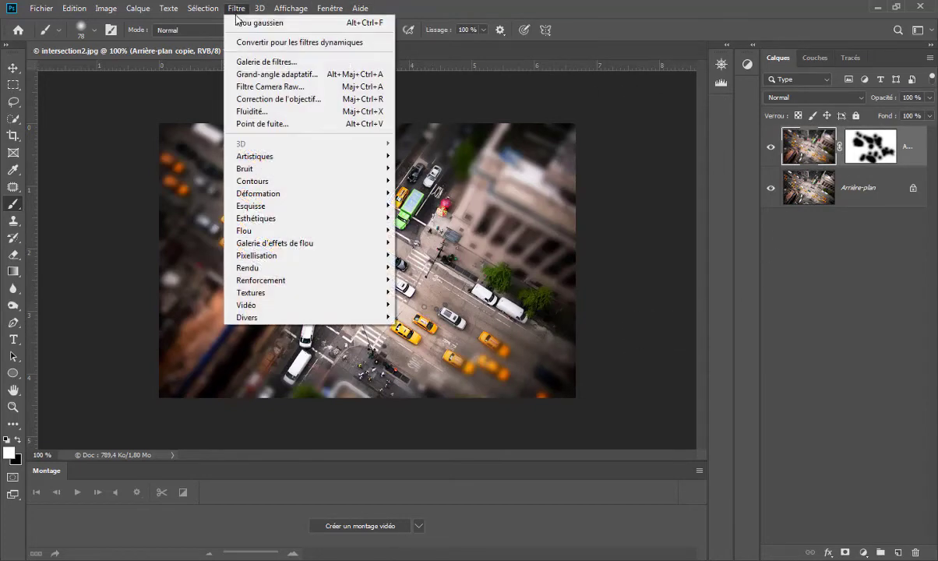
left_click(249, 87)
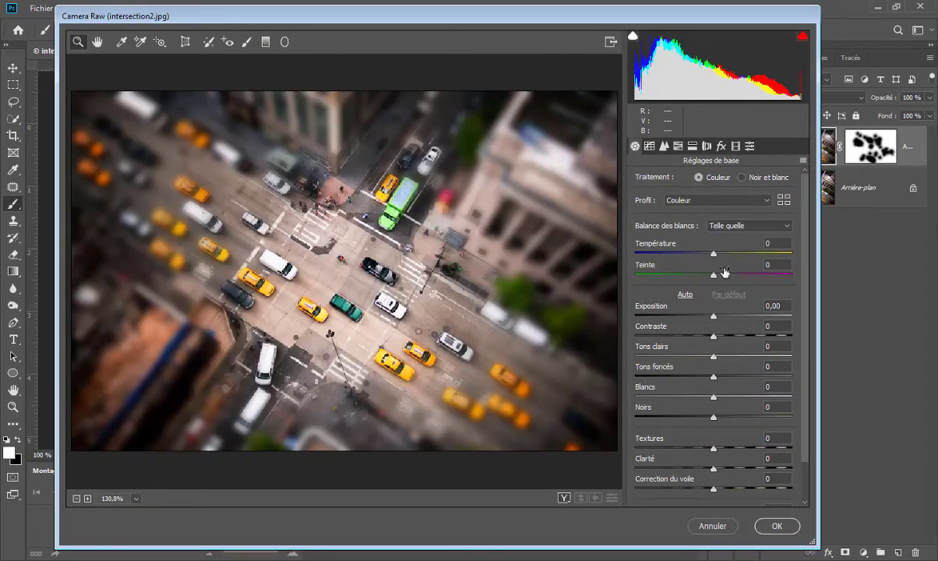
scroll(749, 311, "down", 2)
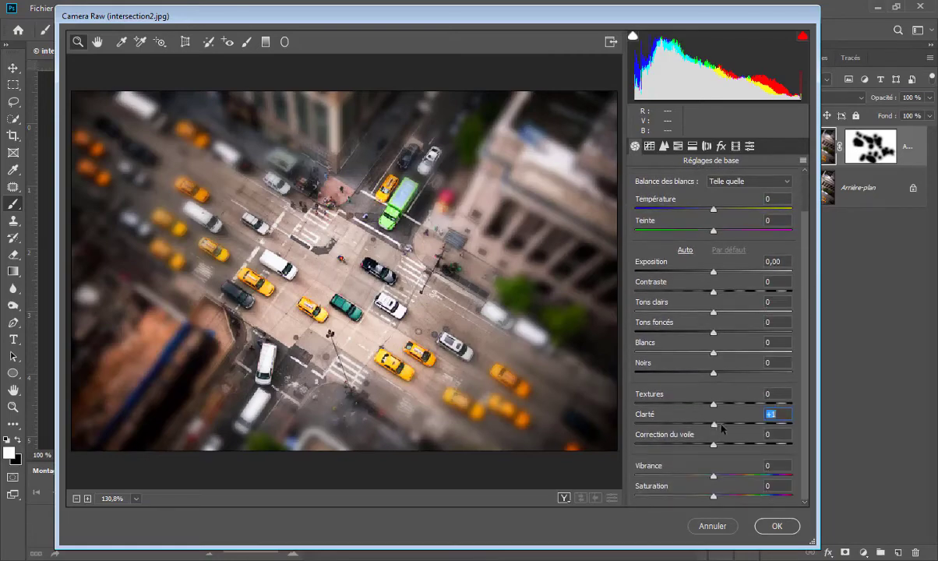
mouse_move(723, 427)
left_mouse_down()
mouse_move(683, 427)
mouse_move(777, 429)
mouse_move(677, 425)
mouse_move(711, 421)
left_mouse_up()
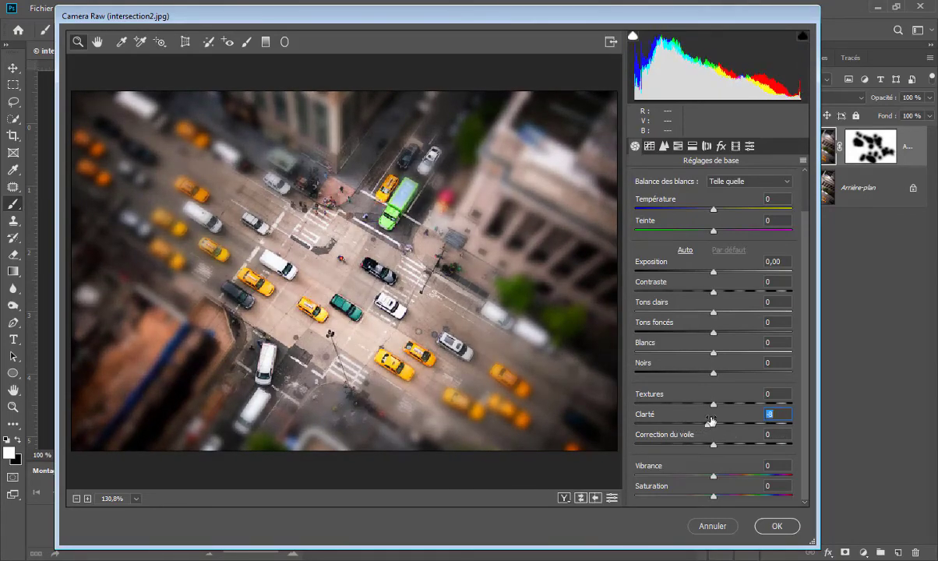
Step: Raise Luminance noise reduction in Détail, then set Vibrance +44, Saturation +22, Clarté -42
left_click(664, 146)
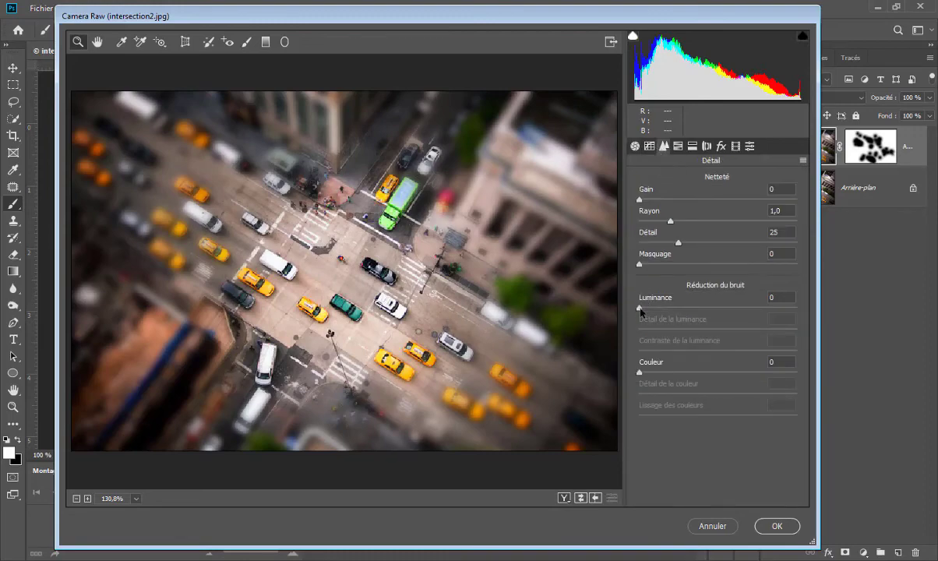
left_click_drag(659, 312, 683, 310)
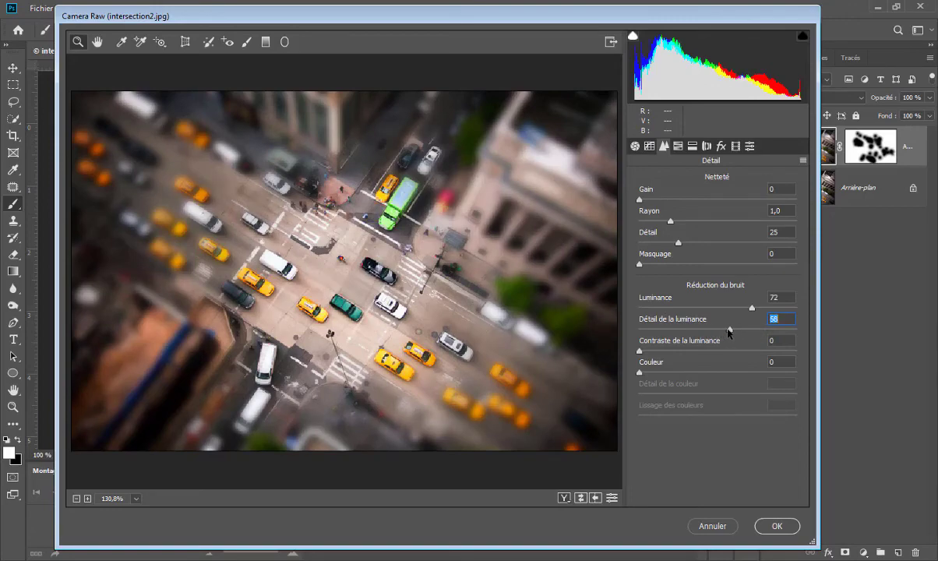
left_click(635, 147)
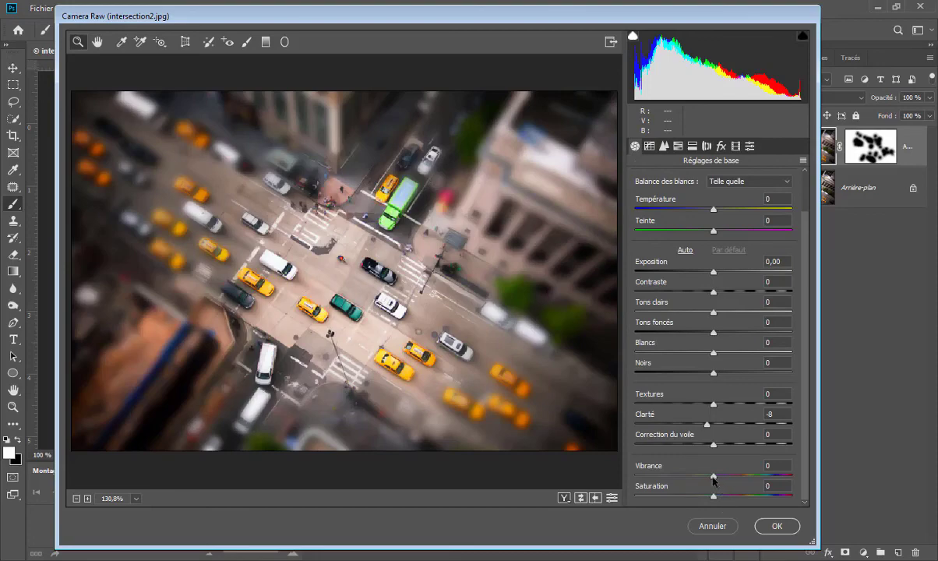
left_click_drag(729, 481, 744, 480)
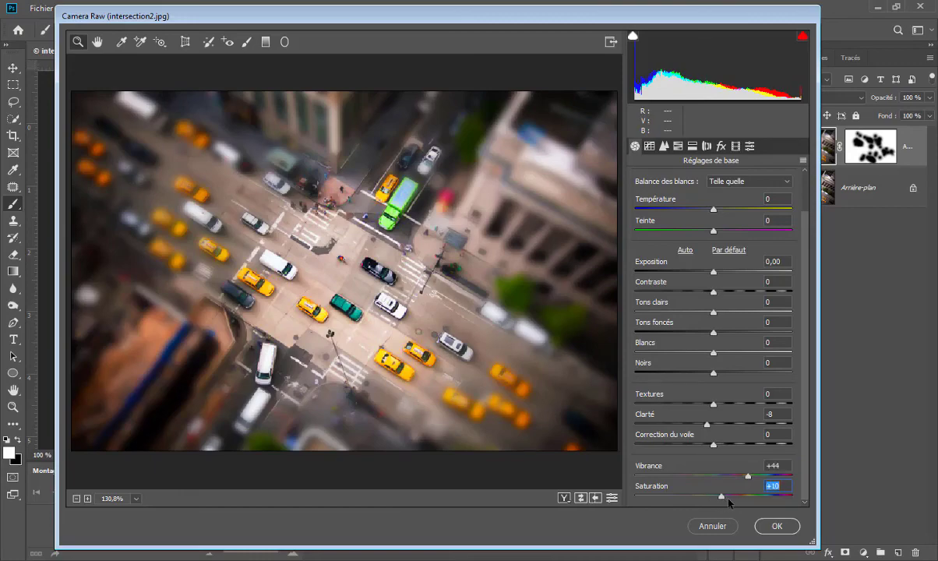
left_click_drag(730, 503, 738, 504)
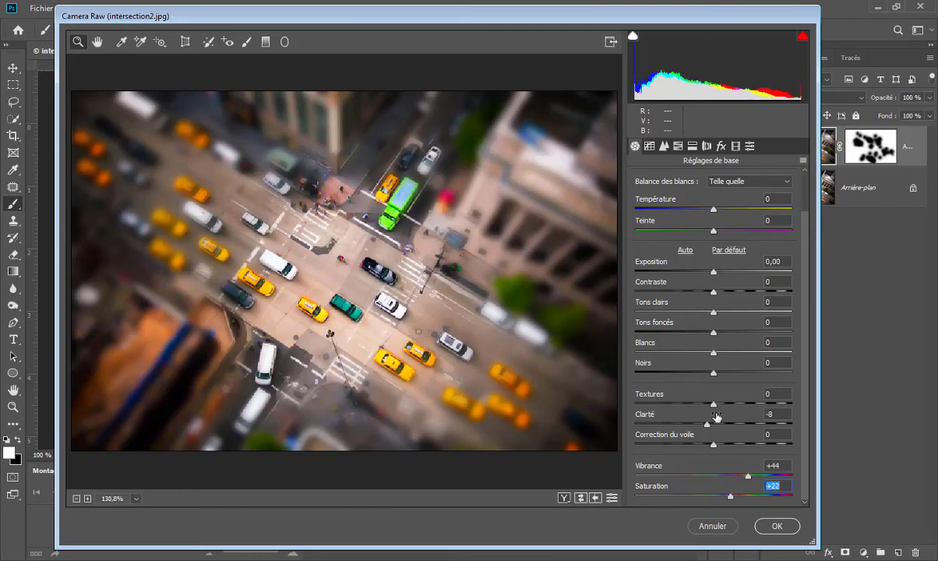
left_click_drag(703, 428, 683, 427)
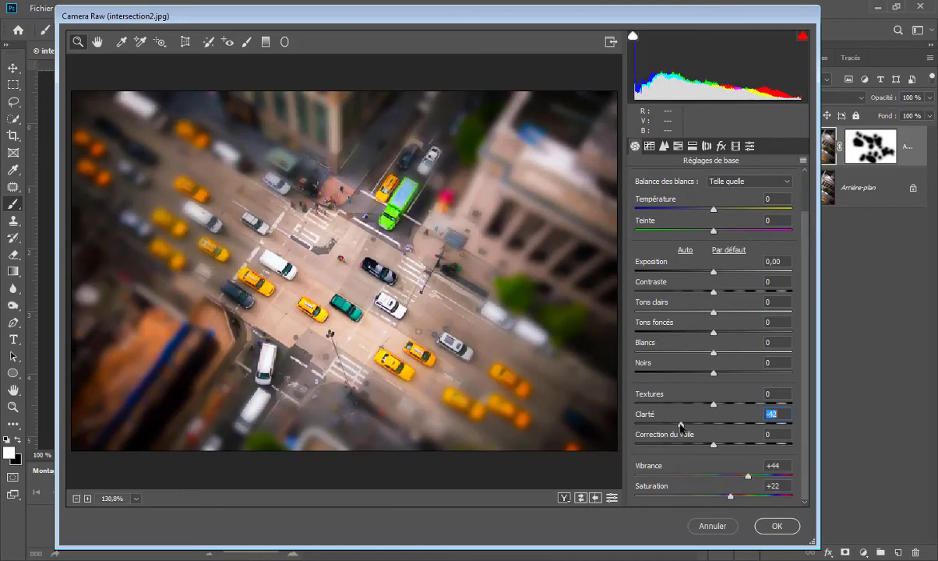
Step: Commit the Camera Raw edits, then toggle the blurred top layer twice to compare with the original
left_click(776, 525)
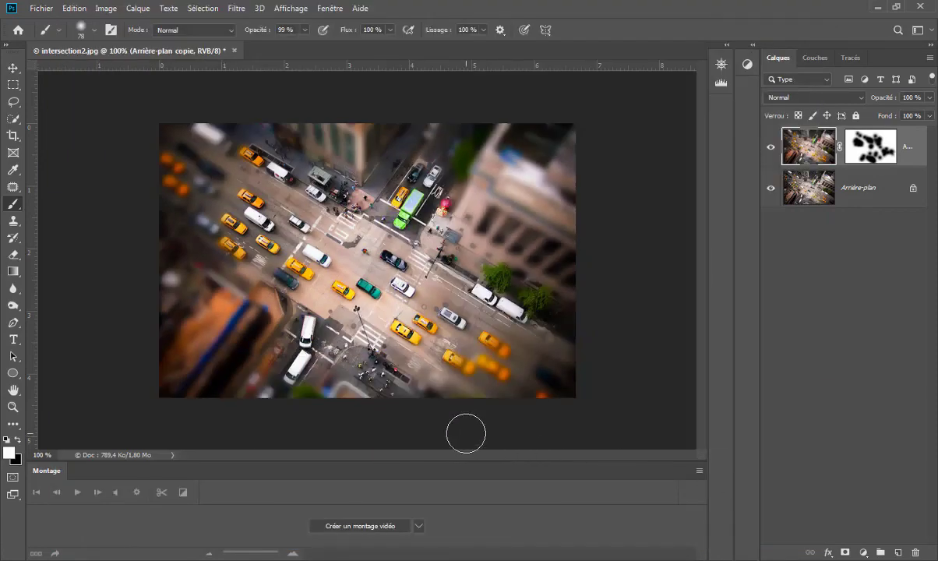
left_click(772, 148)
left_click(772, 148)
left_click(772, 148)
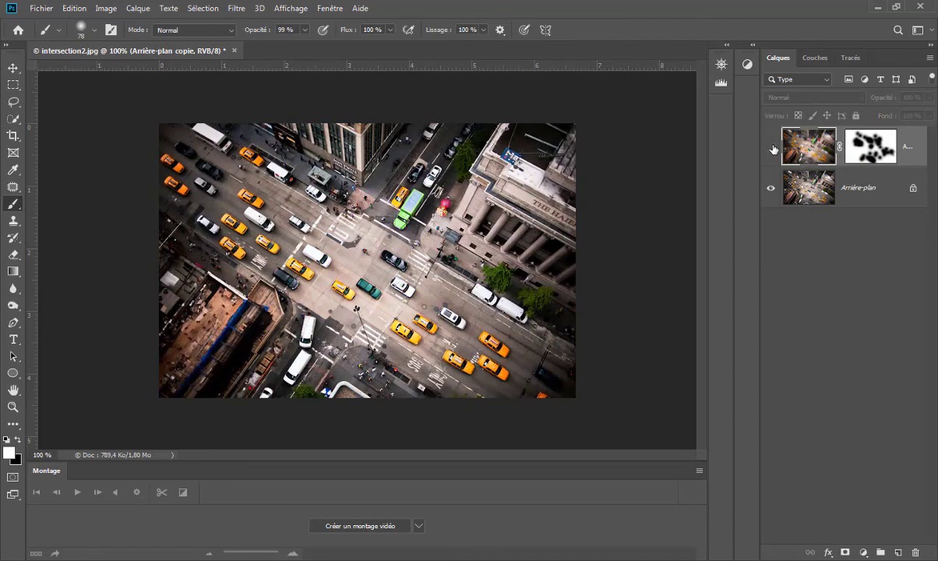
left_click(772, 148)
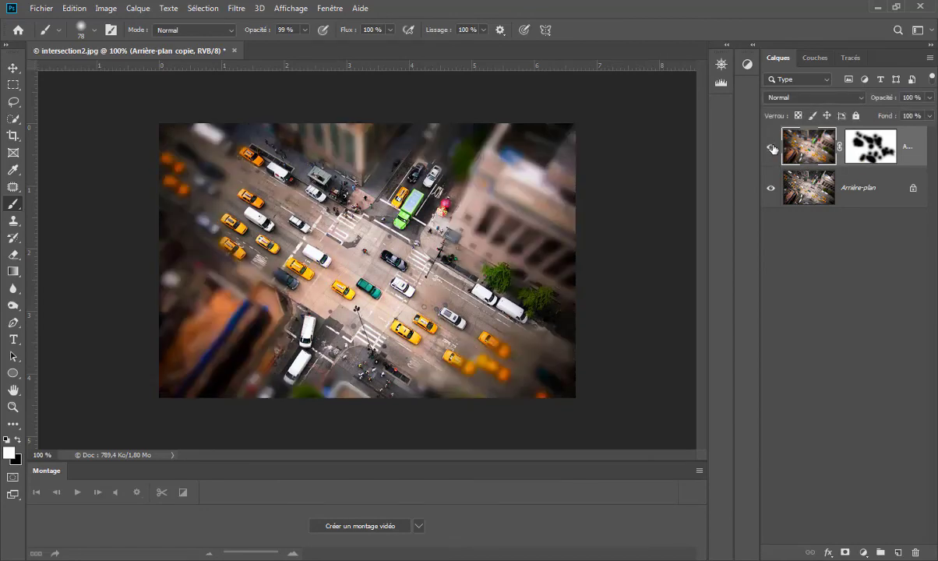